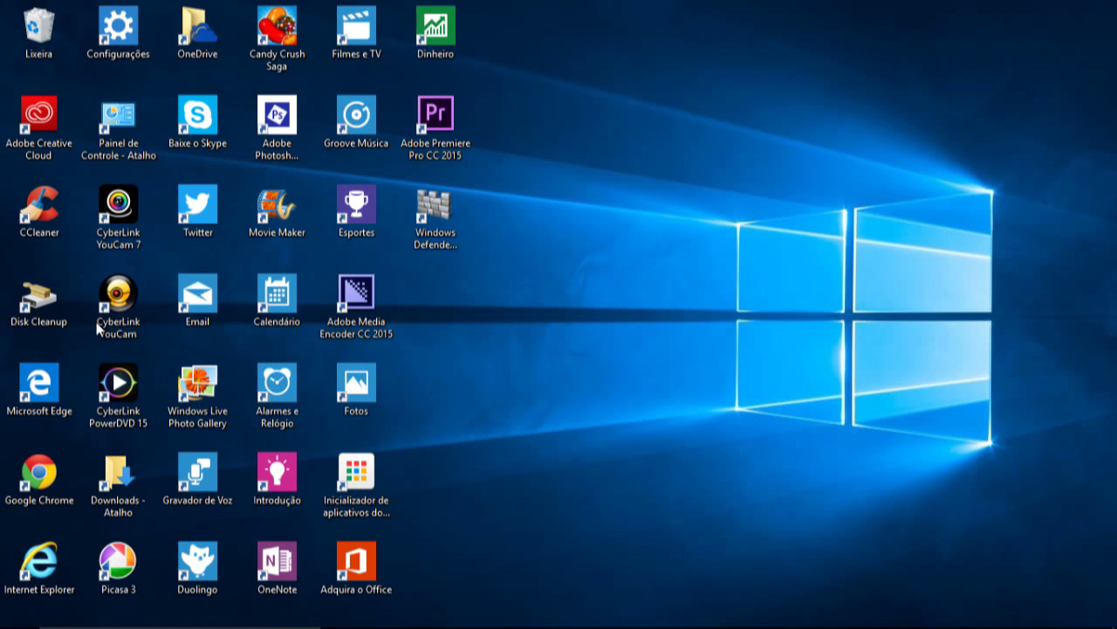
- Open Windows Defender from the Control Panel, and close both the Control Panel and Windows Defender windows
left_click(141, 131)
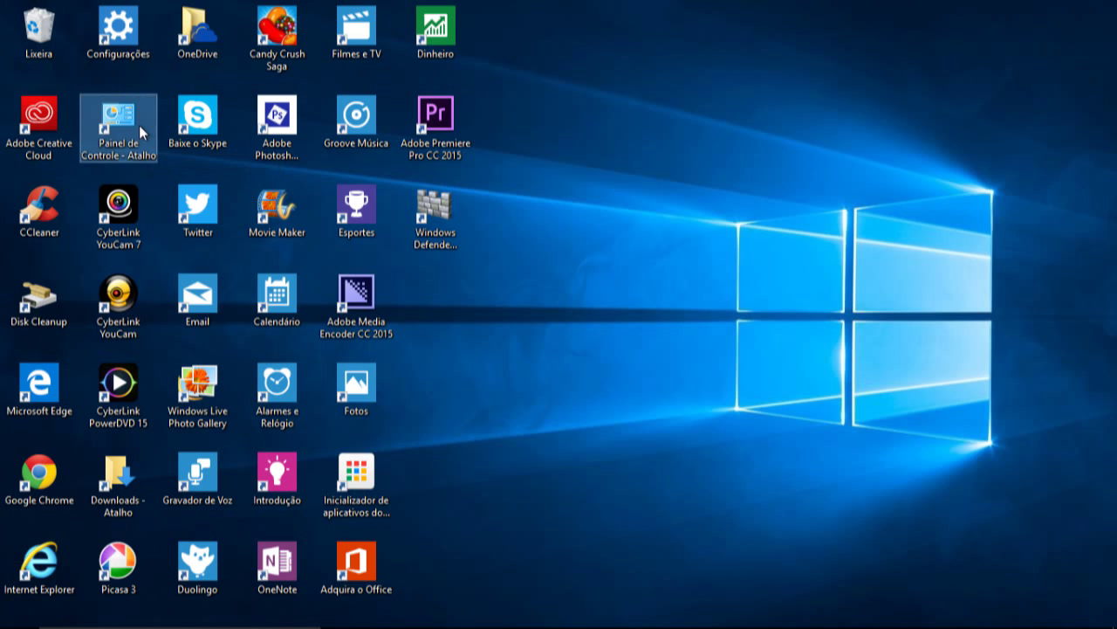
double_click(139, 124)
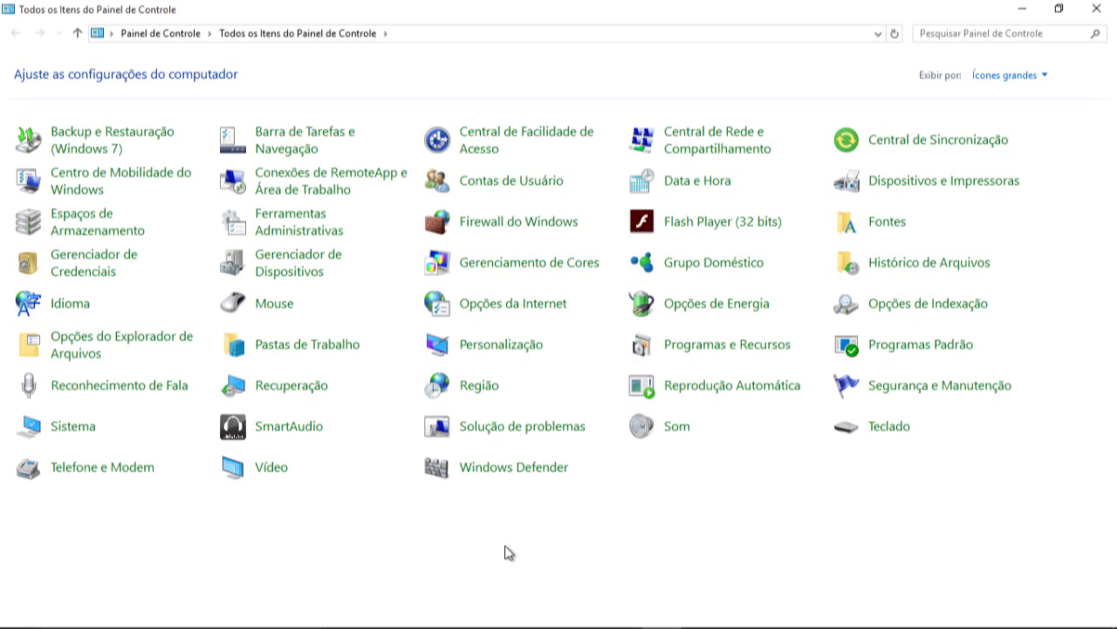
left_click(492, 479)
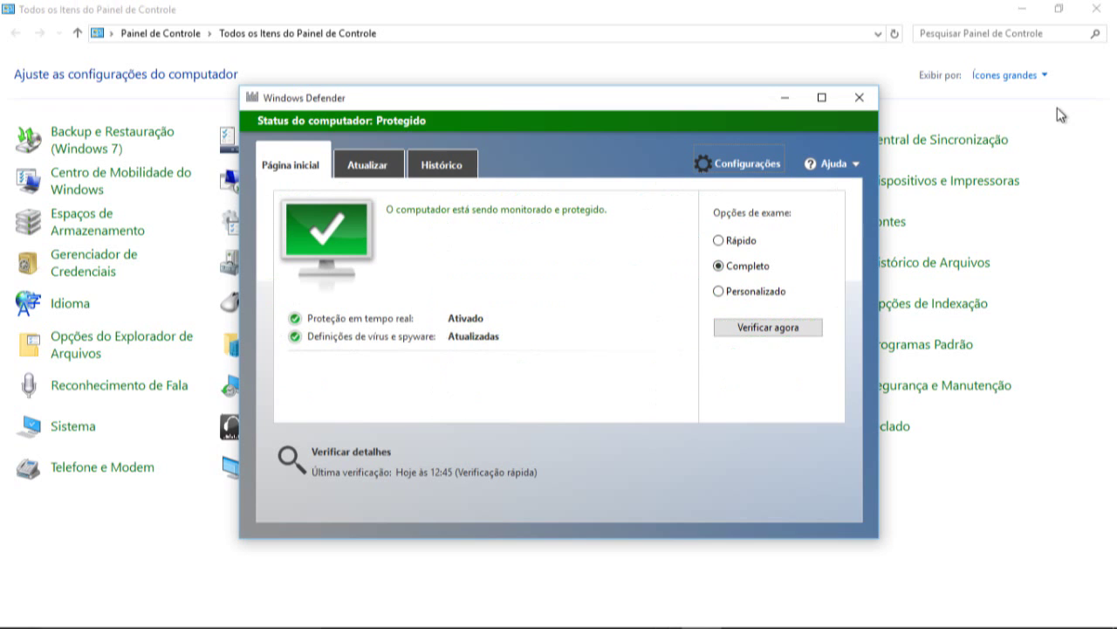
left_click(1106, 10)
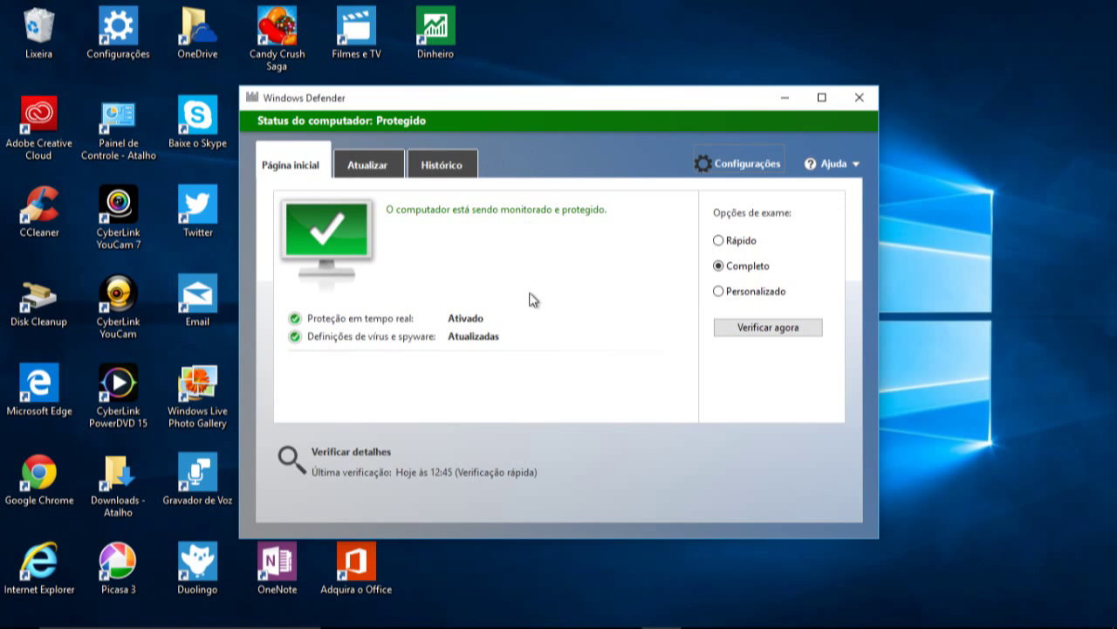
left_click(860, 98)
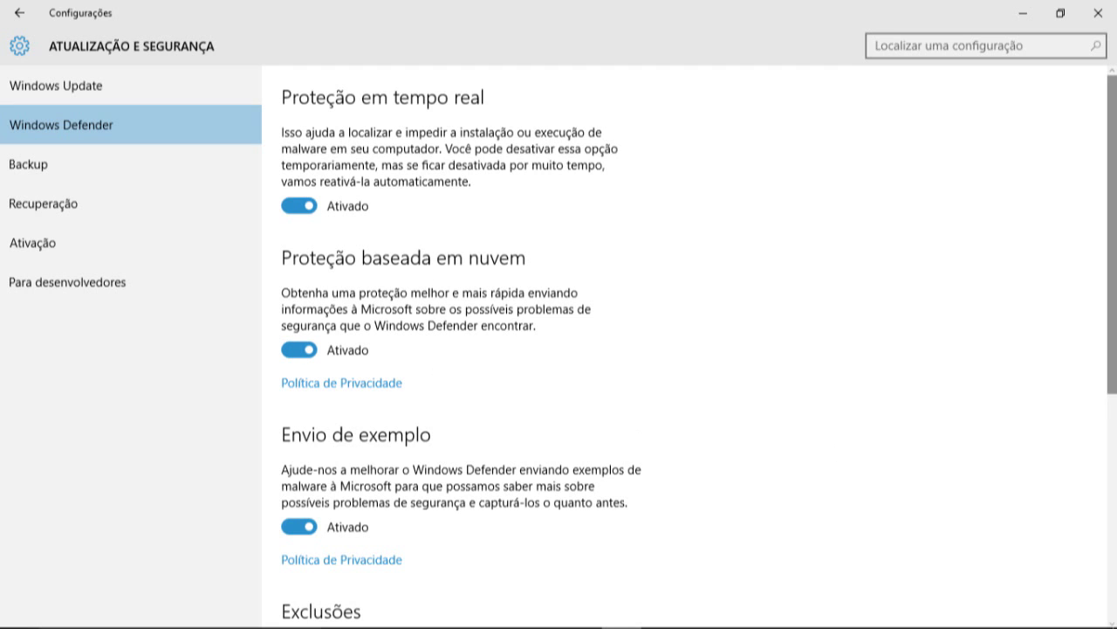
- Launch Windows Defender from its page in the Windows update and security settings, and minimize the settings window
scroll(1112, 349, "down", 5)
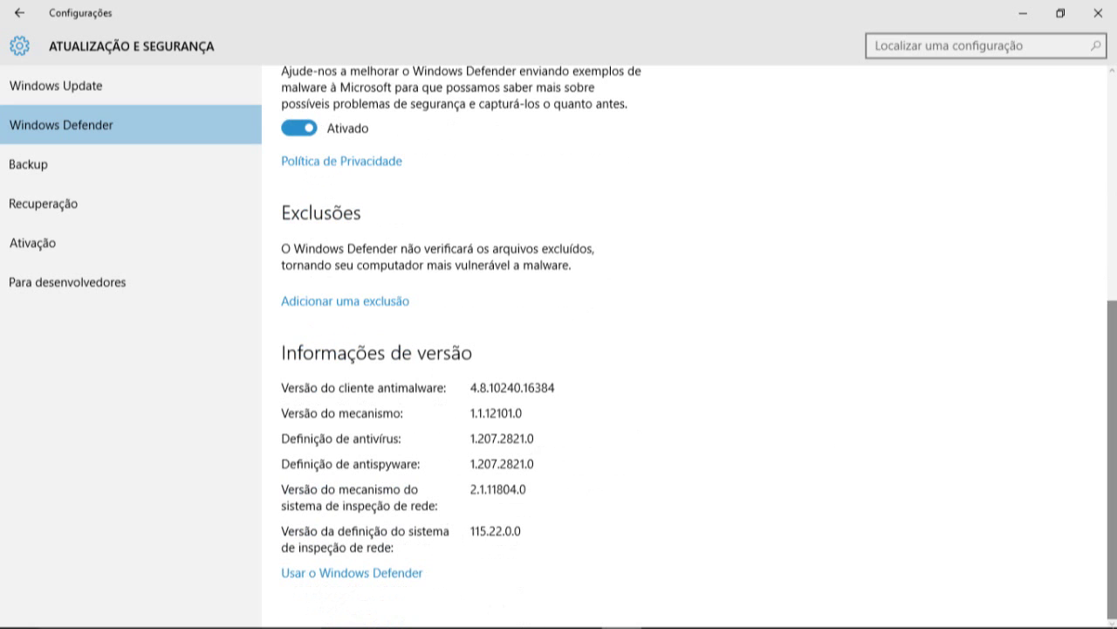
left_click(416, 576)
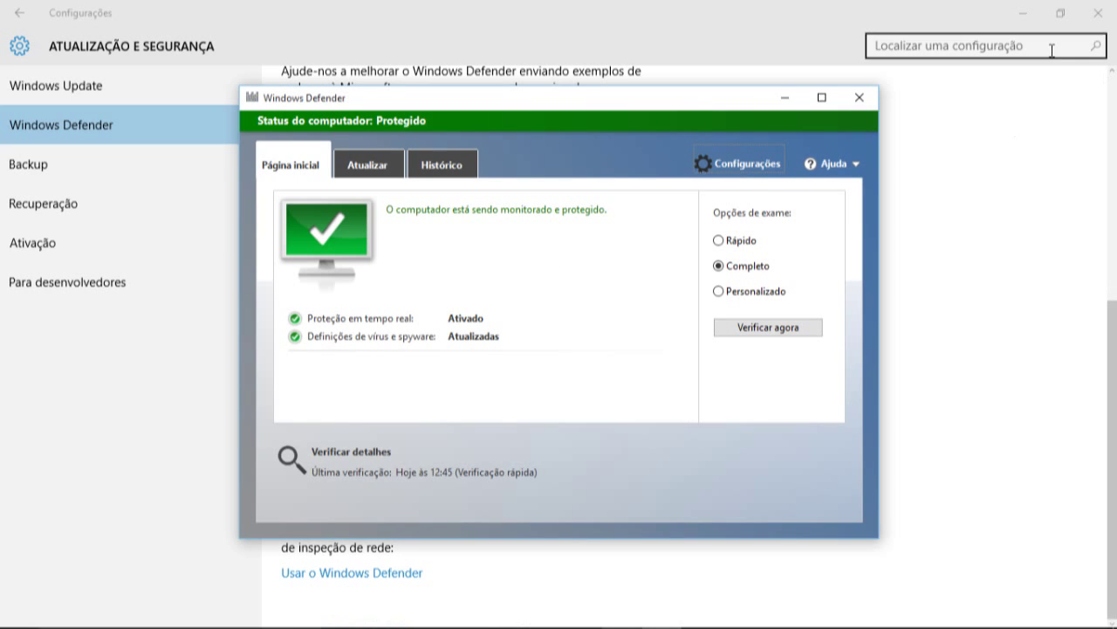
left_click(1022, 15)
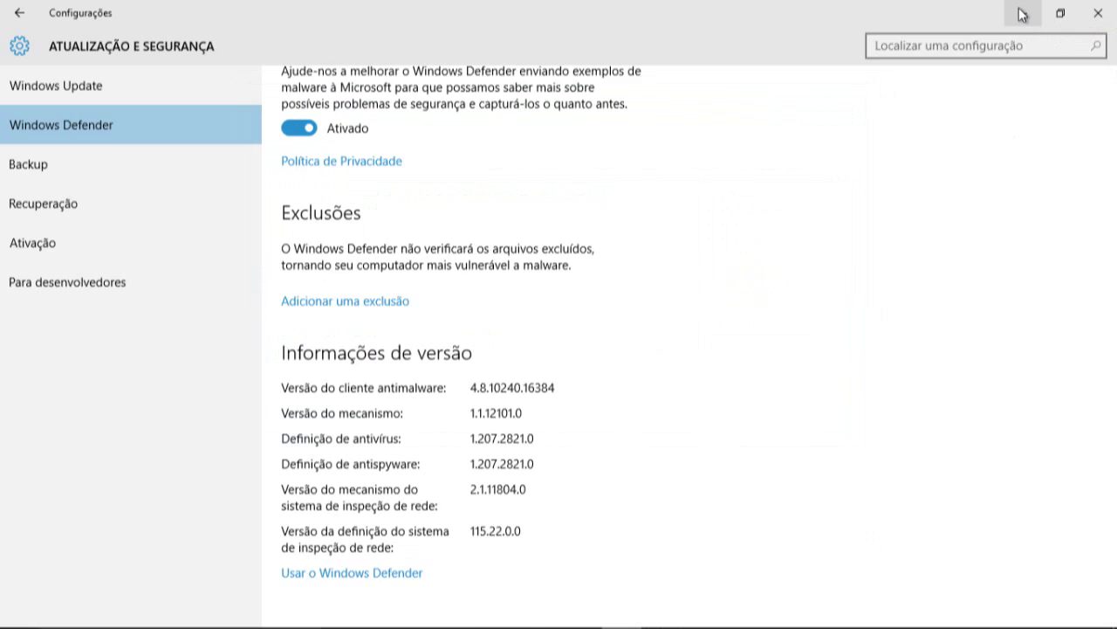
left_click(1022, 15)
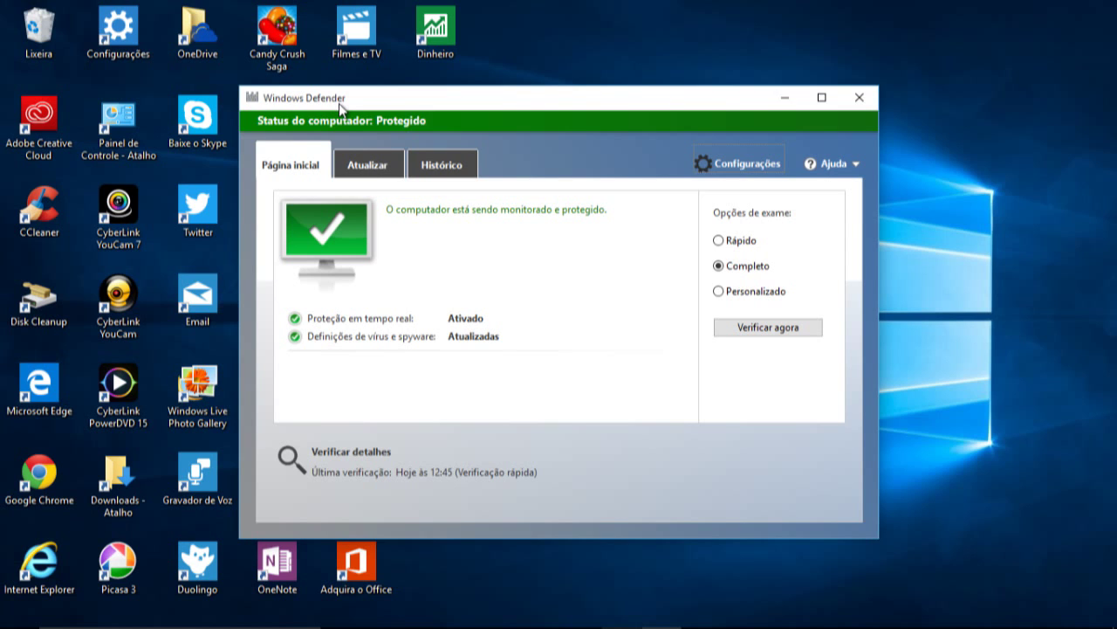
- Start an update of the virus and spyware definitions in Windows Defender
left_click(365, 168)
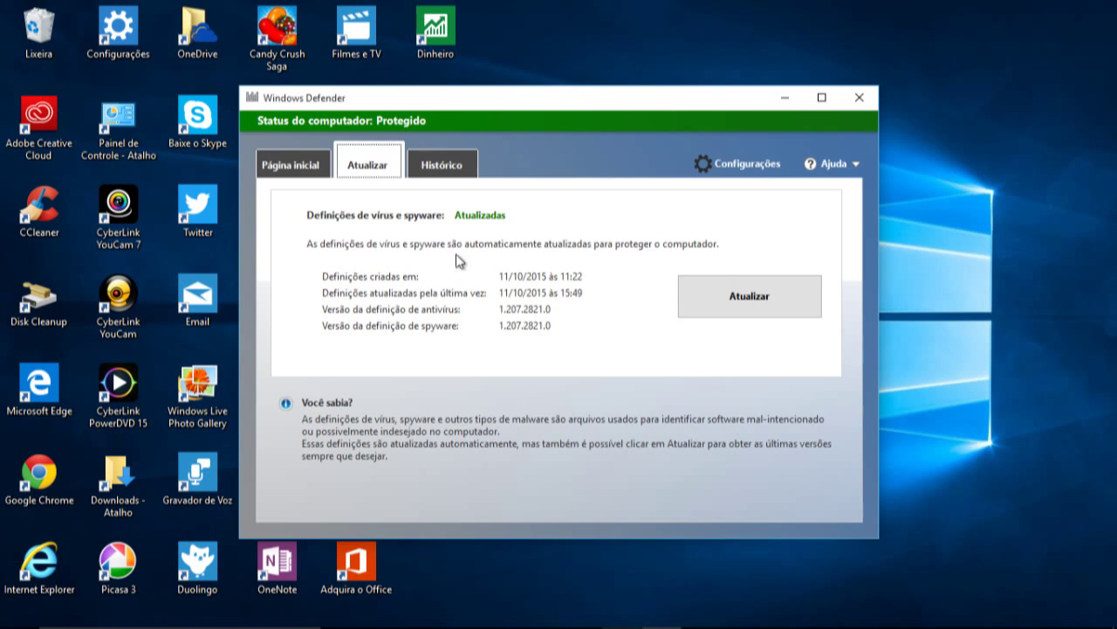
left_click(289, 164)
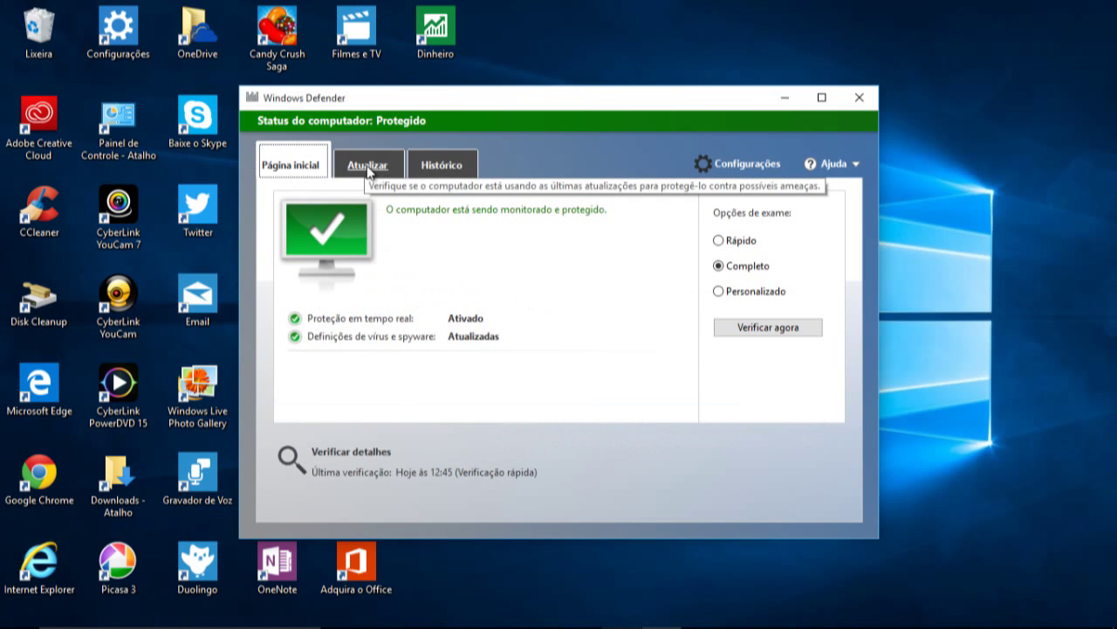
left_click(369, 167)
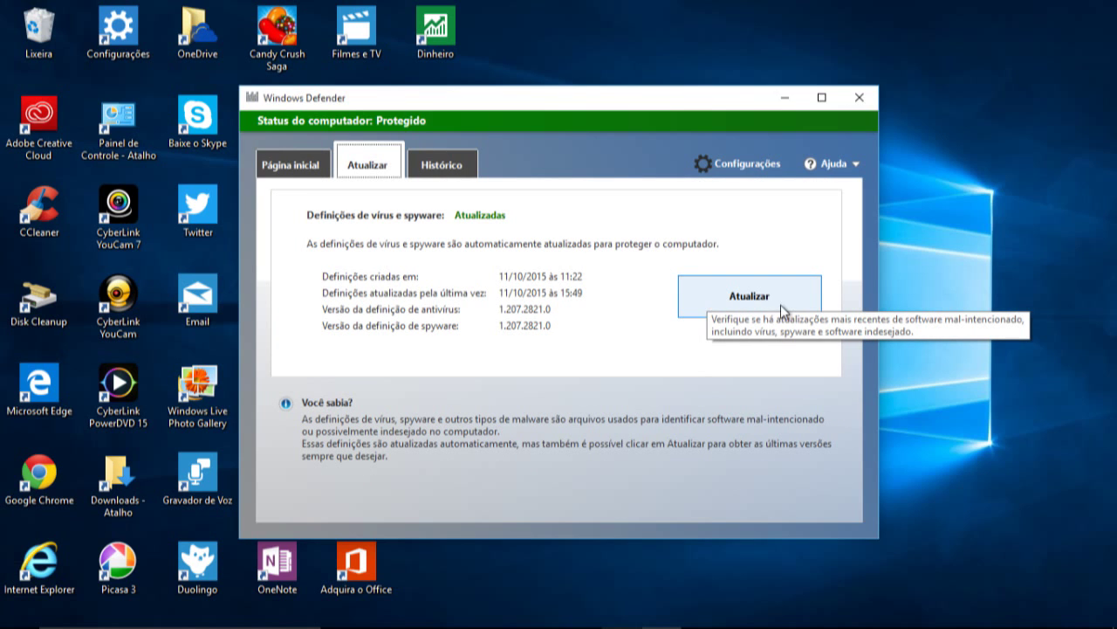
left_click(720, 299)
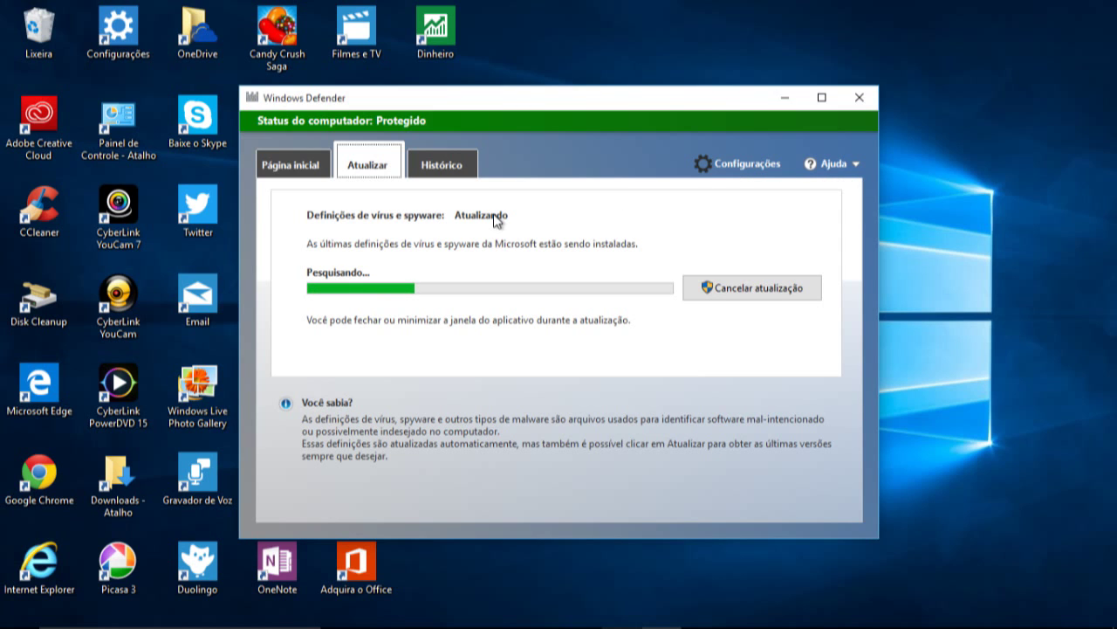
- Return to the Windows Defender home page, select the Personalizado scan type and start choosing what to scan
left_click(307, 172)
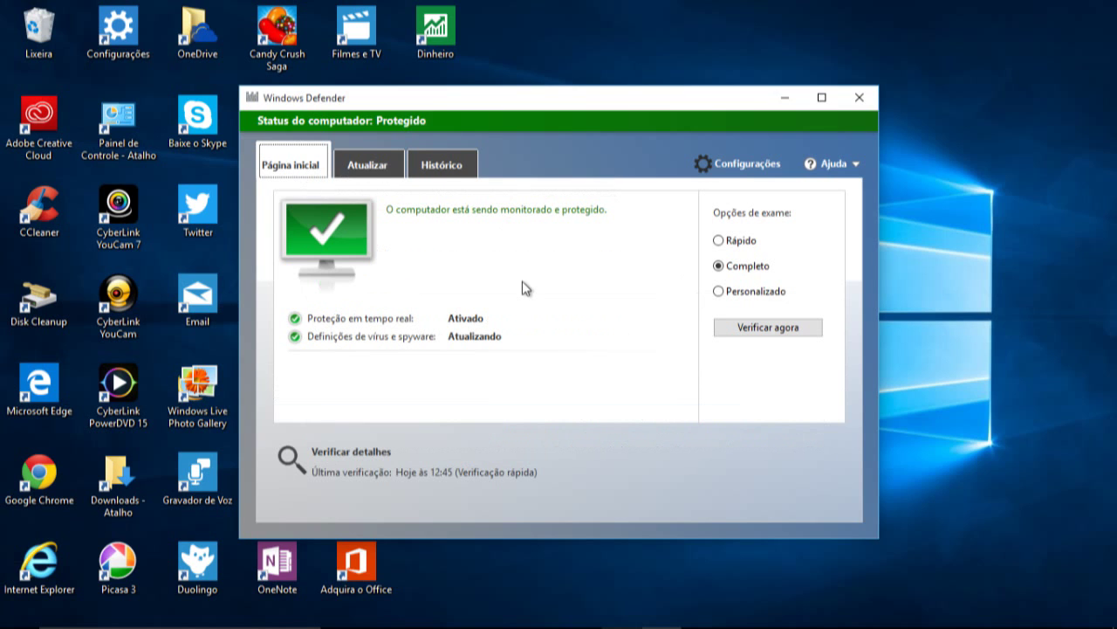
mouse_move(475, 327)
mouse_move(725, 242)
left_click(719, 242)
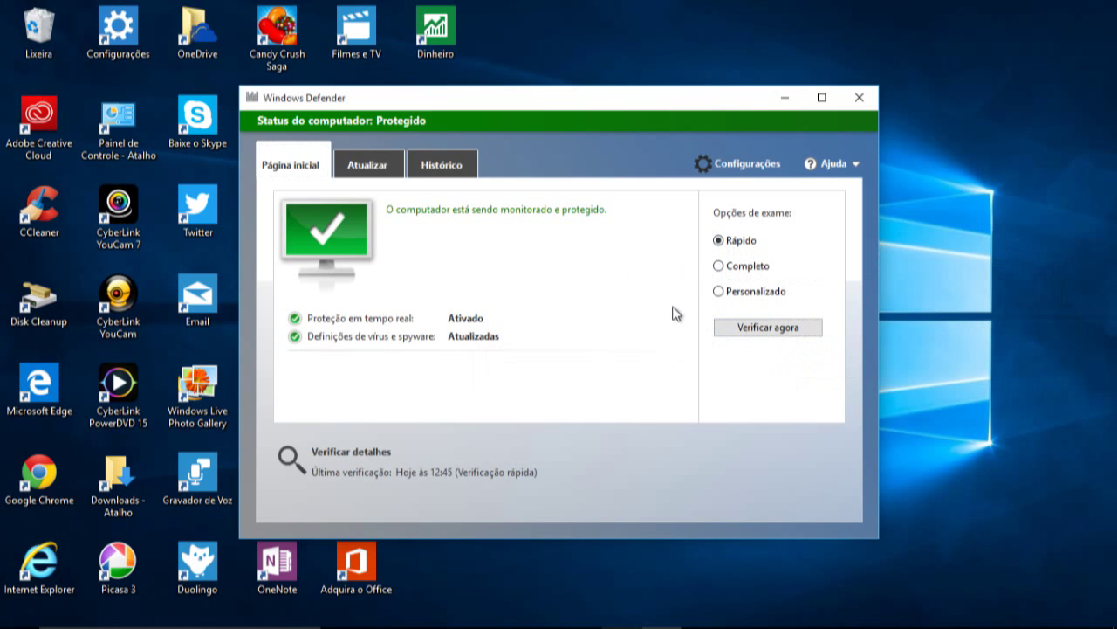
left_click(719, 266)
left_click(721, 294)
left_click(724, 243)
left_click(722, 273)
left_click(720, 293)
left_click(732, 328)
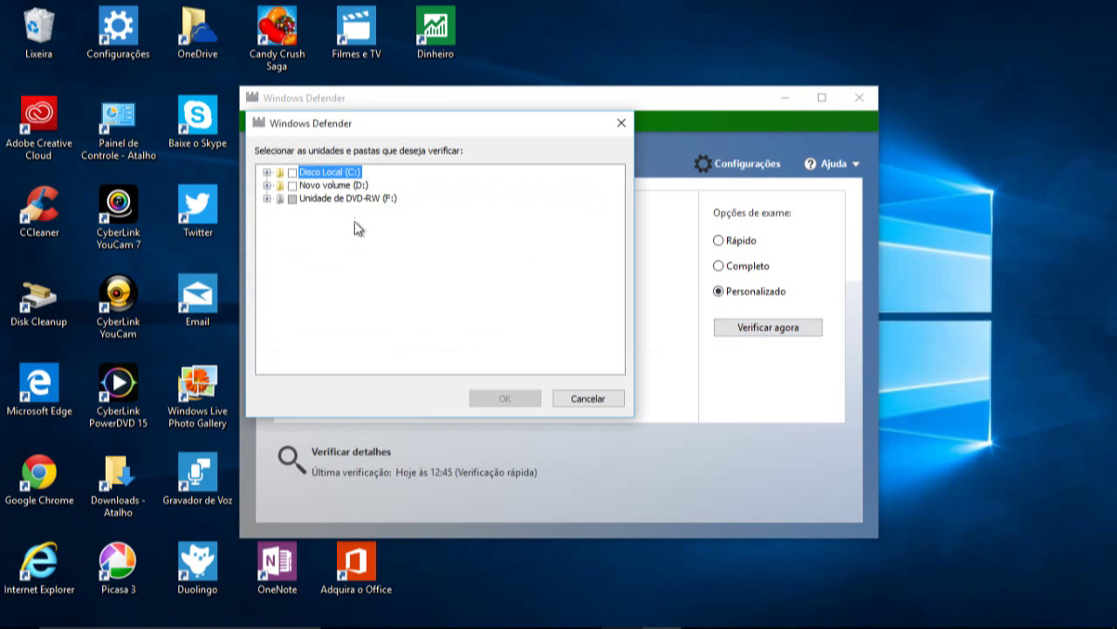
- Select the Claro folder inside Program Files (x86) on Disco Local (C:) and run the custom scan on it
left_click(267, 173)
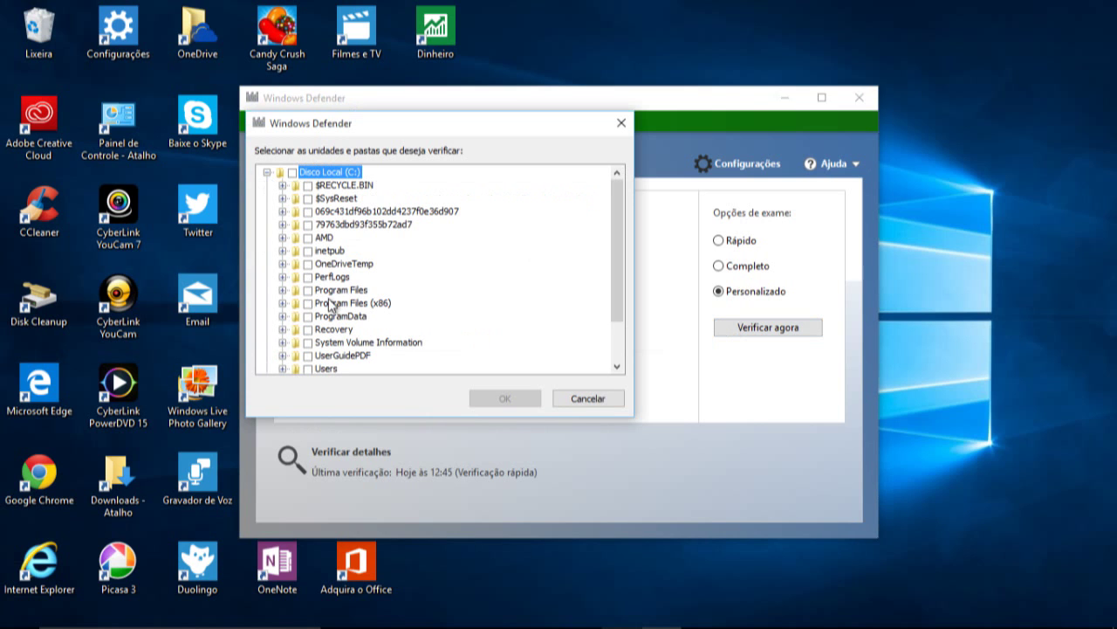
left_click(283, 291)
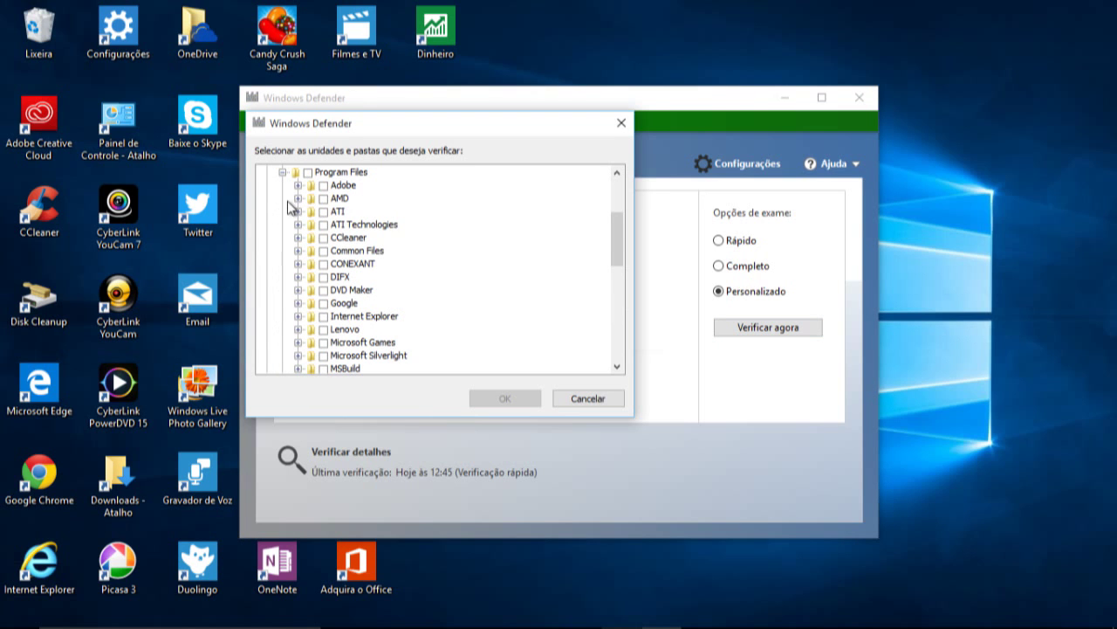
left_click(283, 172)
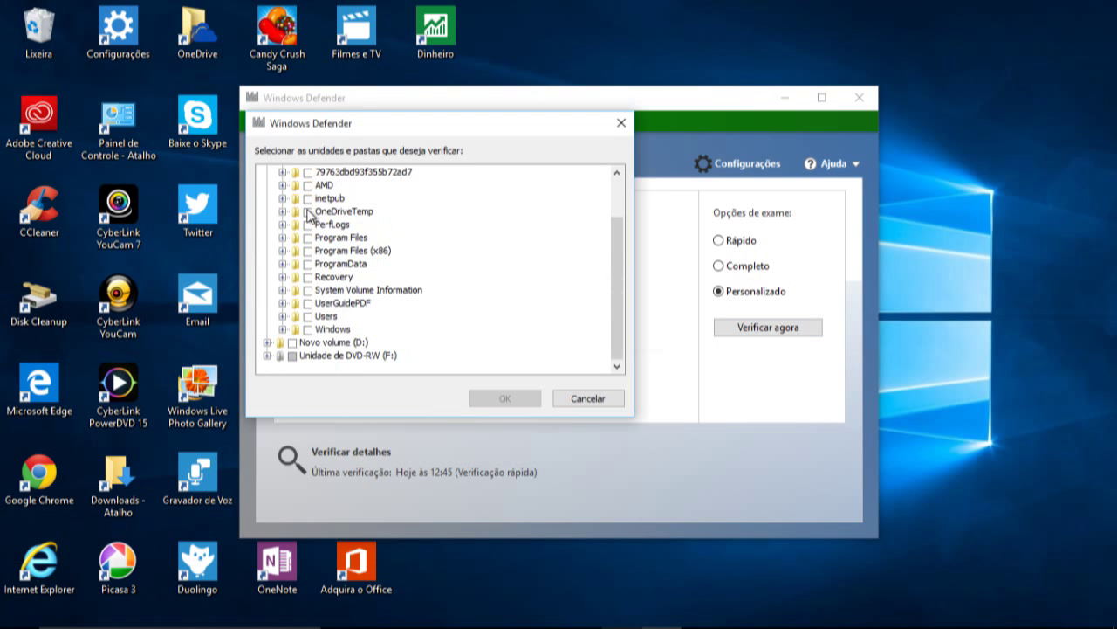
left_click(283, 251)
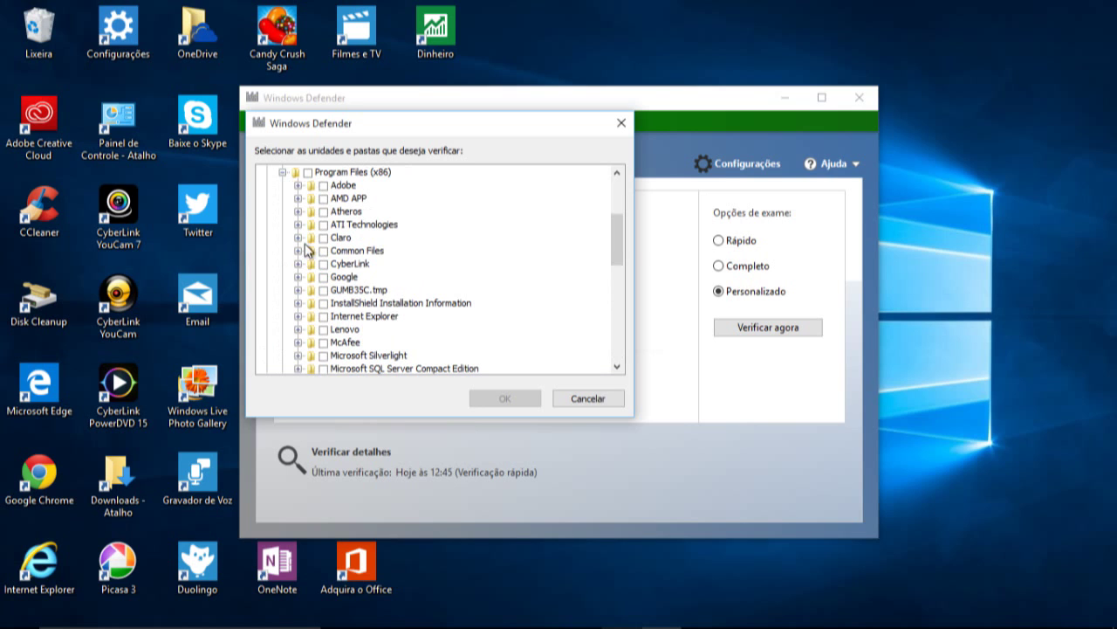
left_click(324, 239)
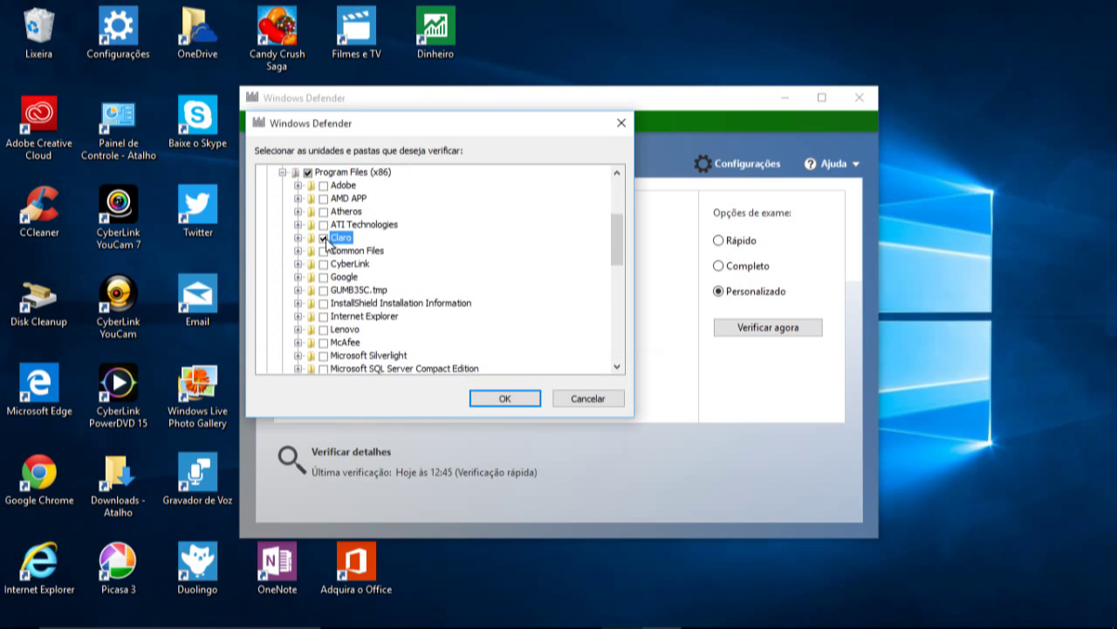
left_click(505, 398)
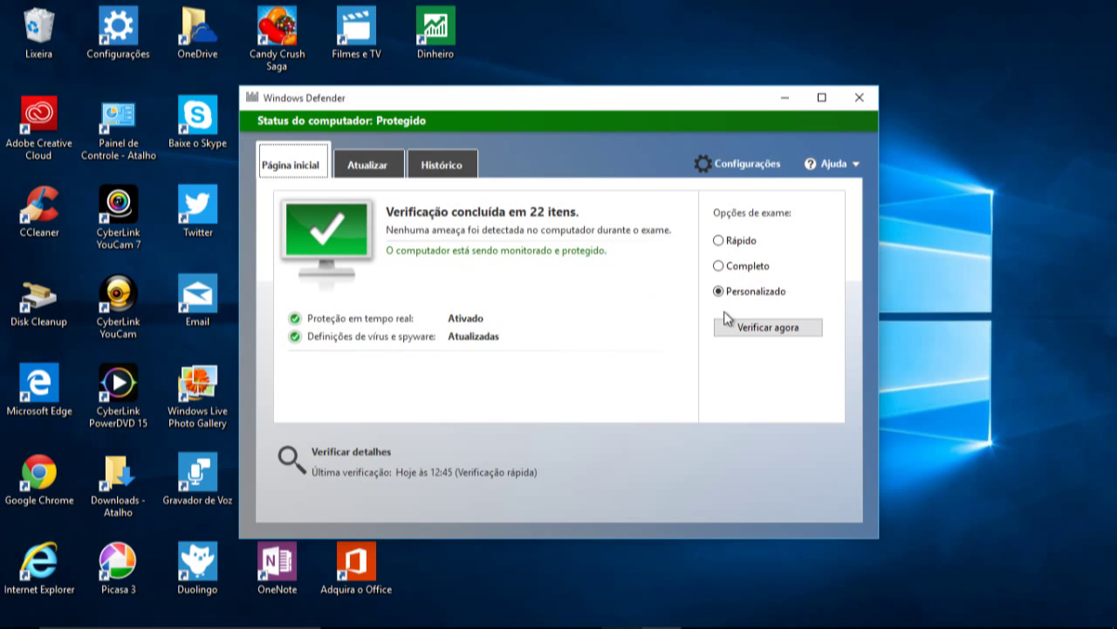
- Set the scan type to Completo, and minimize and restore the Windows Defender window
left_click(722, 267)
mouse_move(806, 238)
left_click(784, 98)
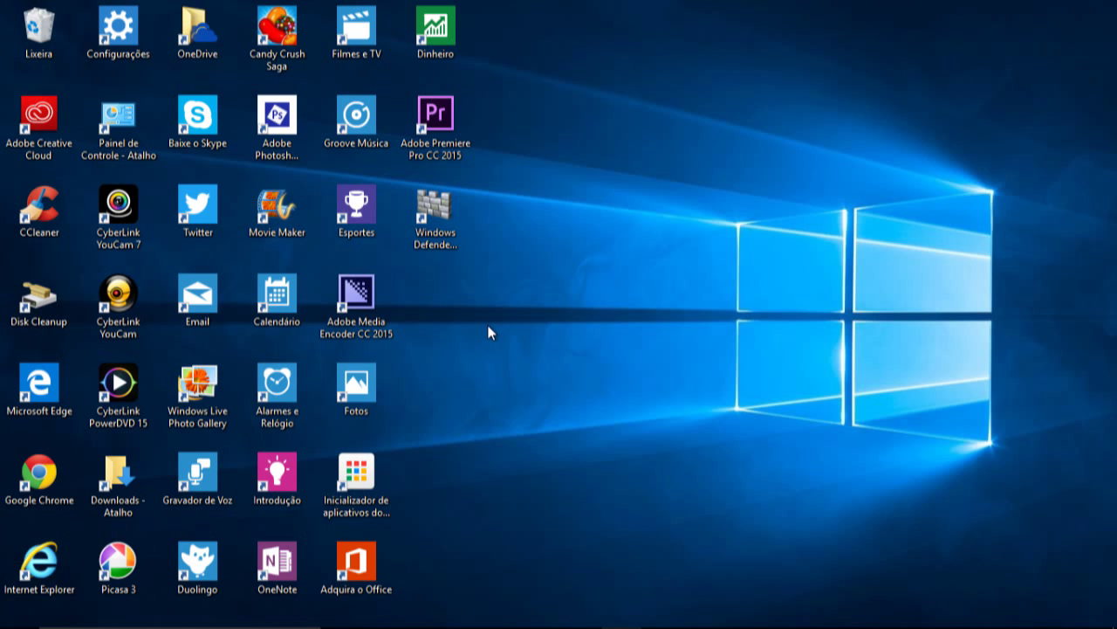
mouse_move(581, 622)
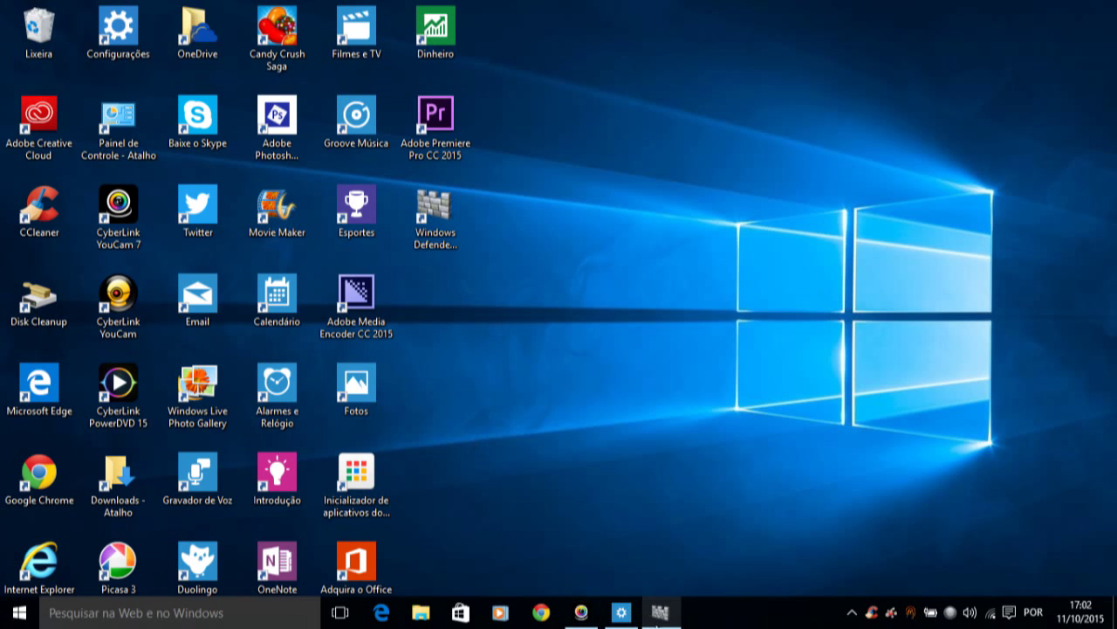
left_click(661, 614)
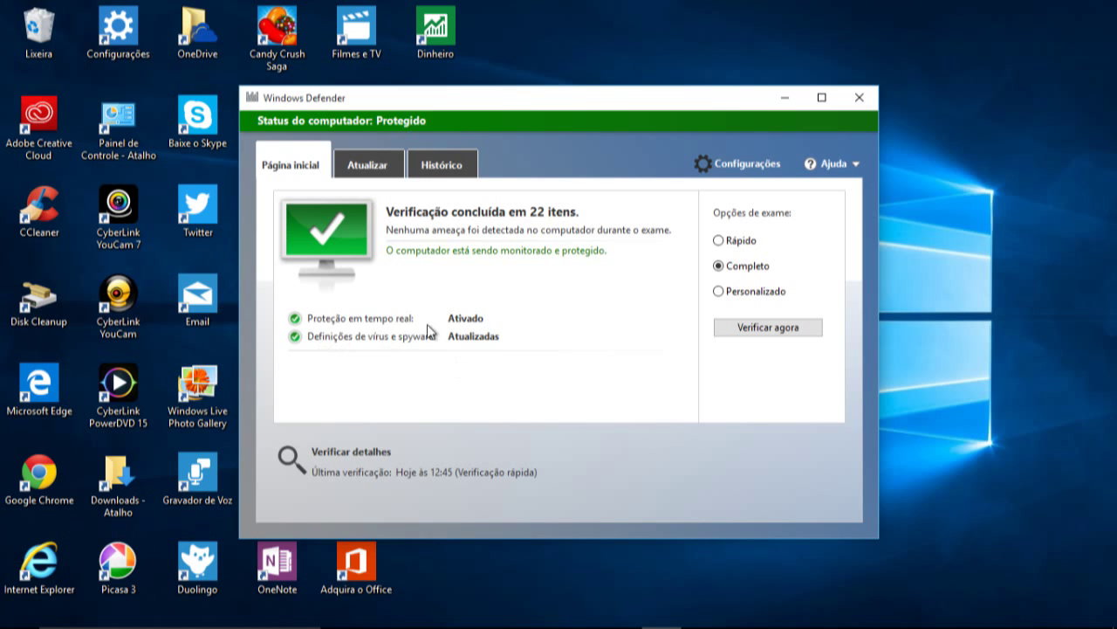
mouse_move(427, 330)
mouse_move(788, 284)
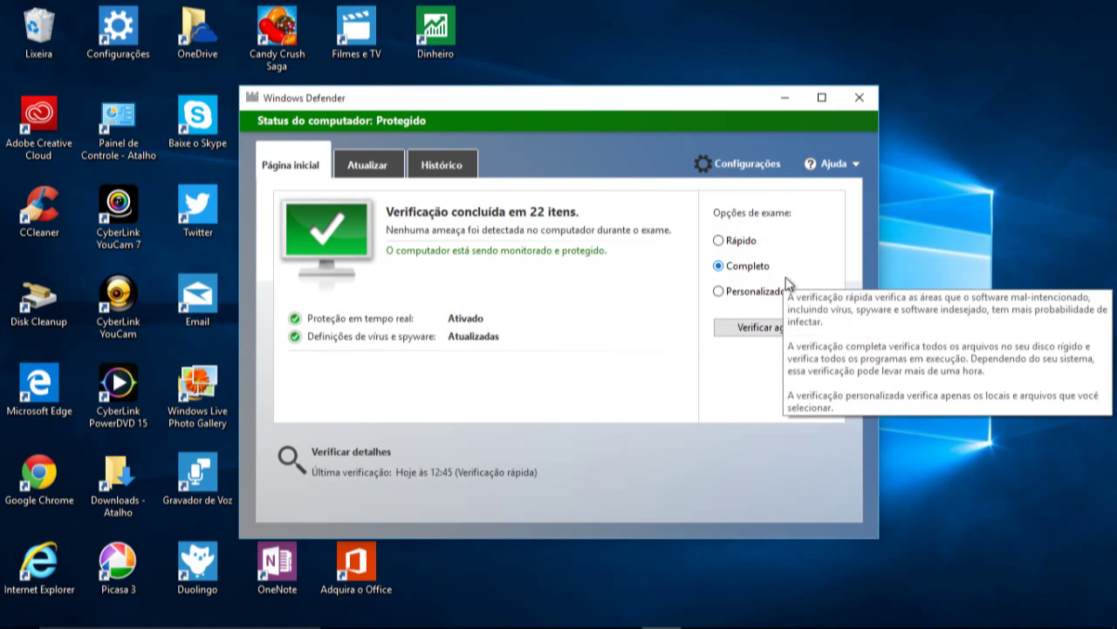